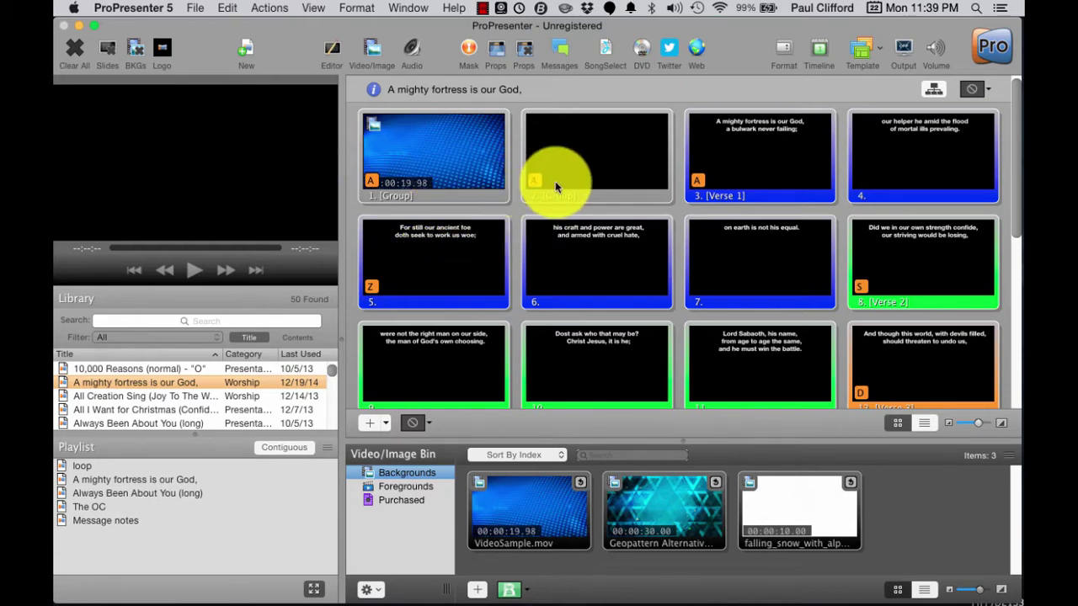
Step: Play the VideoSample.mov background on the first slide and pause it
{"action": "left_click", "coordinate": [444, 154]}
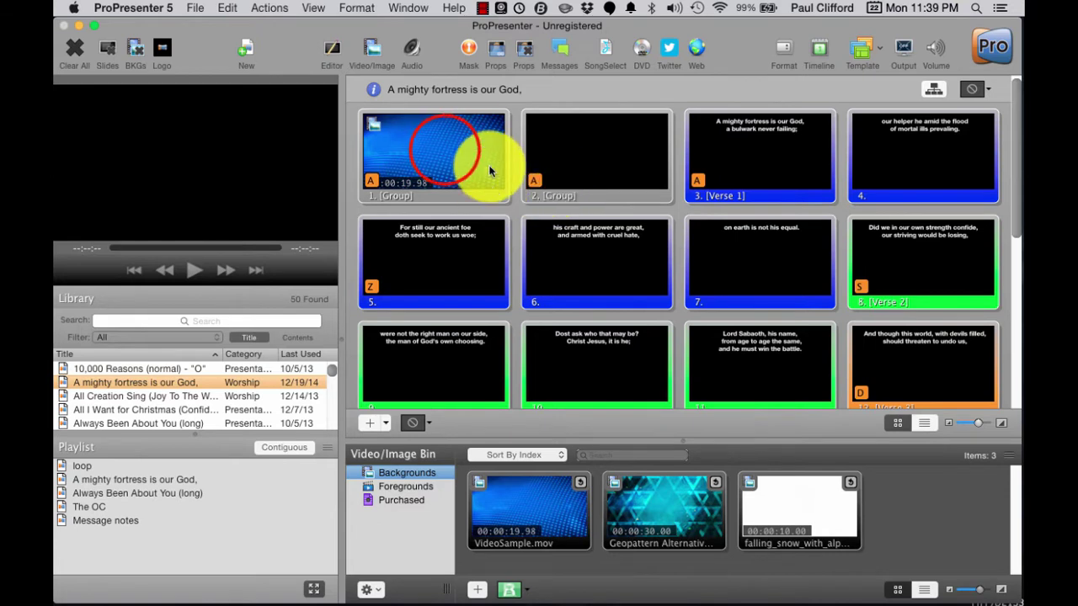
{"action": "left_click", "coordinate": [445, 165]}
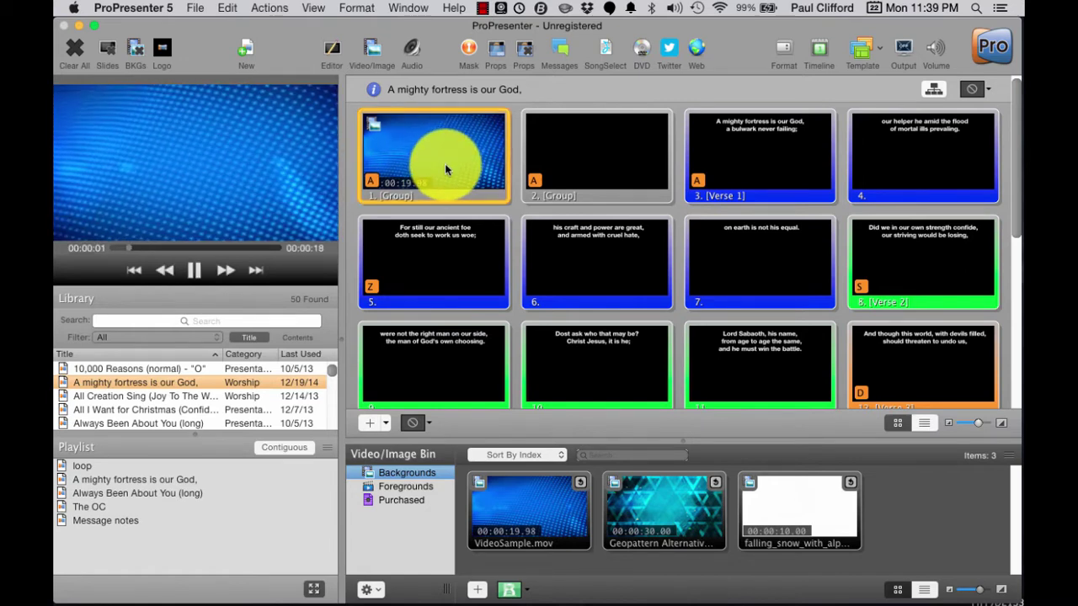
{"action": "left_click", "coordinate": [194, 270]}
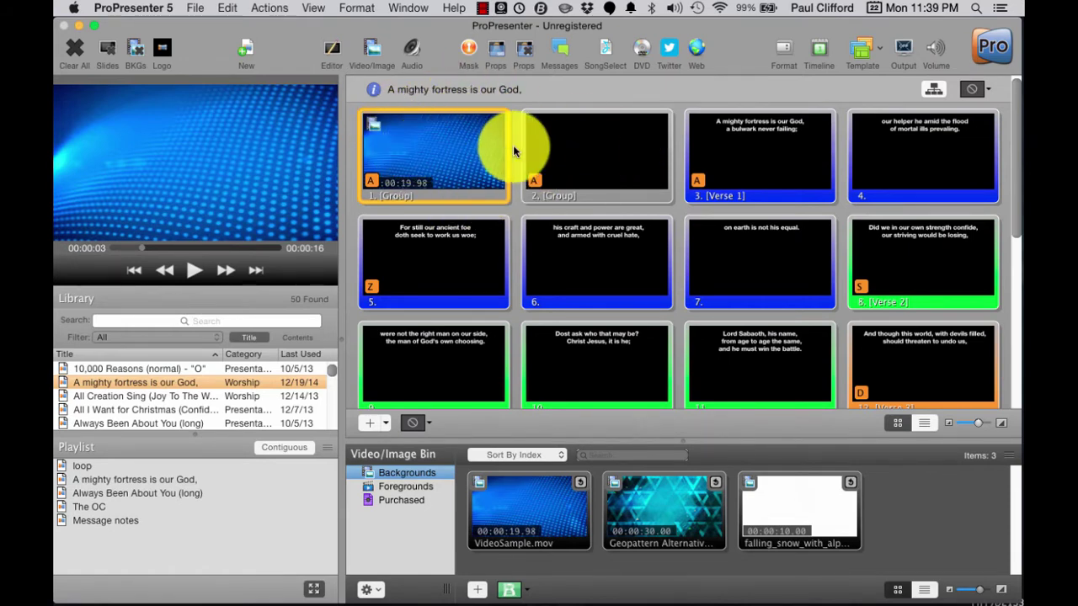
Step: Insert the A-Mighty-Fortress.mov video from the Desktop into the blank second slide and close the slide editor
{"action": "right_click", "coordinate": [591, 165]}
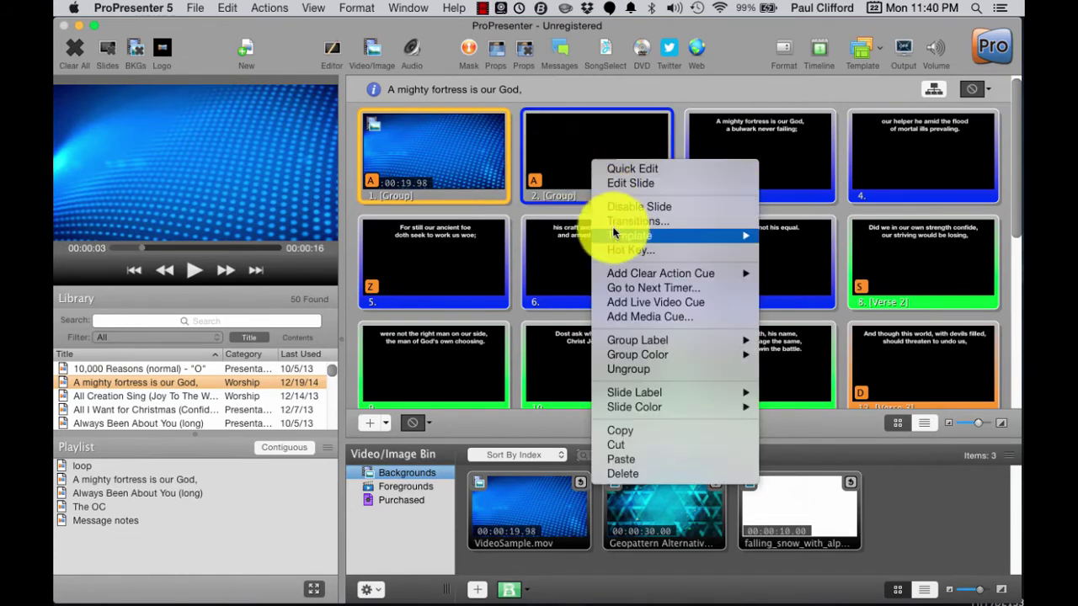
{"action": "left_click", "coordinate": [621, 180]}
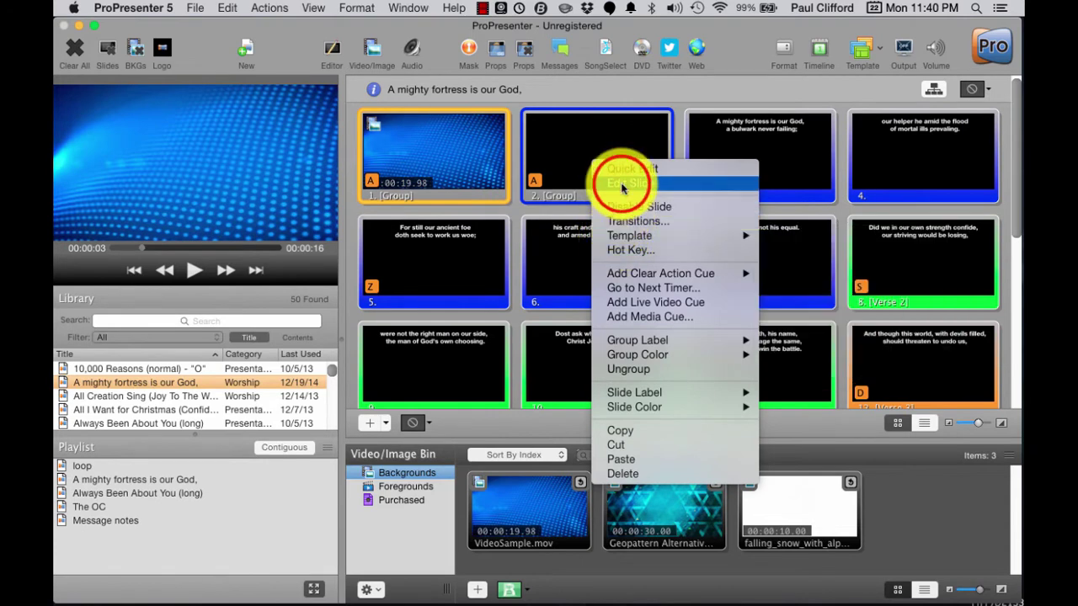
{"action": "key", "text": "Escape"}
{"action": "double_click", "coordinate": [621, 188]}
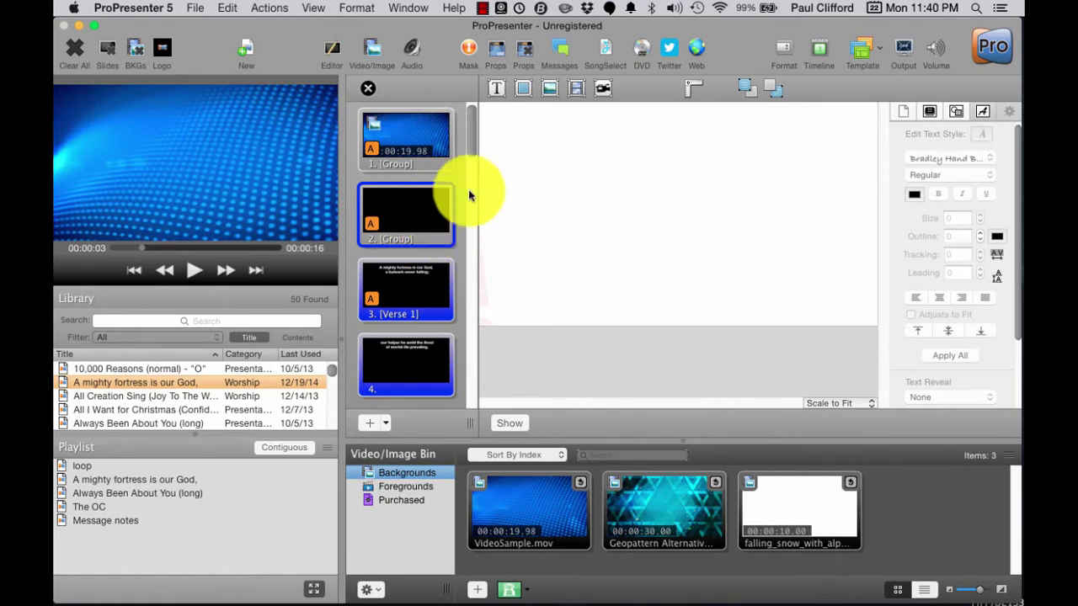
{"action": "left_click", "coordinate": [559, 98]}
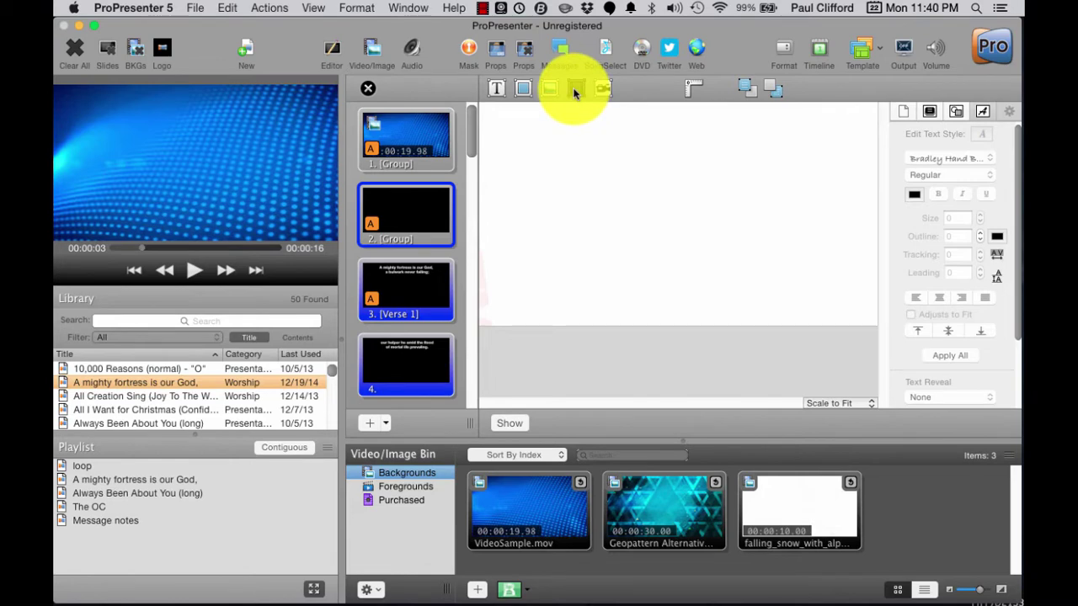
{"action": "left_click", "coordinate": [576, 89]}
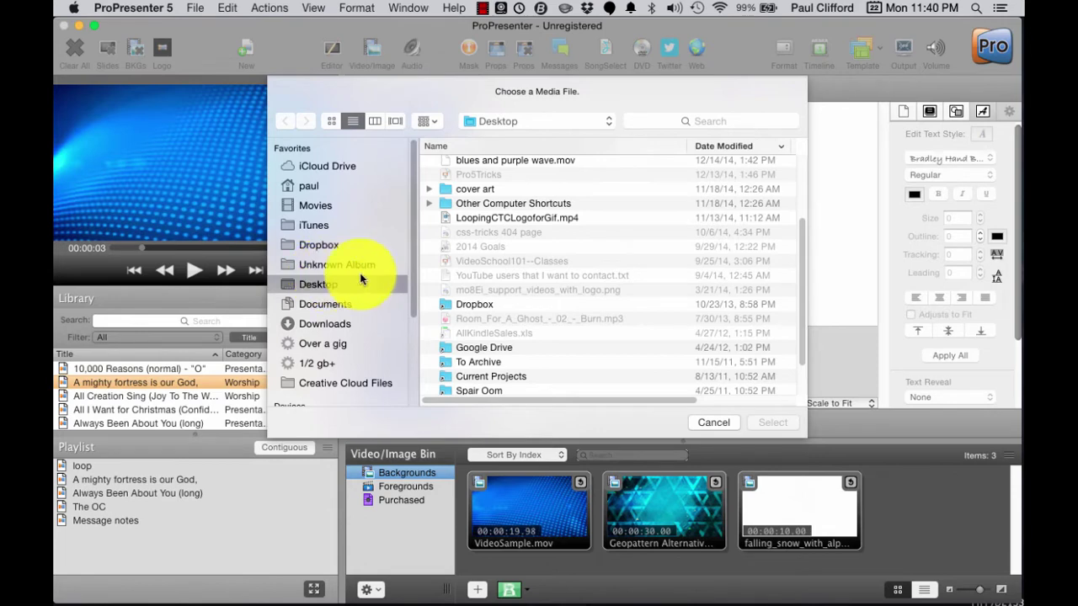
{"action": "scroll", "coordinate": [467, 288], "scroll_direction": "down", "scroll_amount": 3}
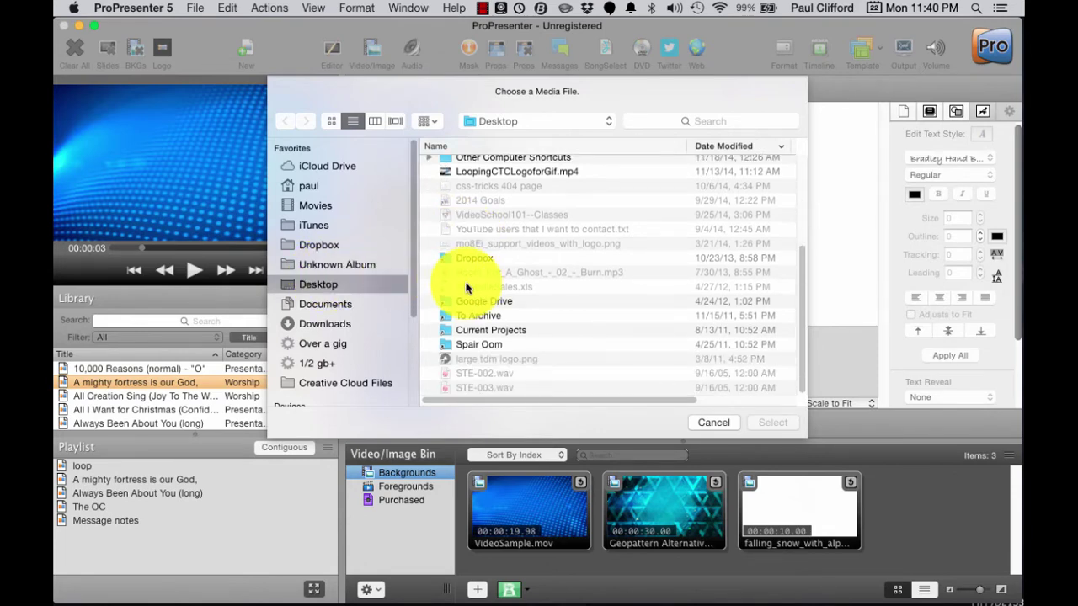
{"action": "scroll", "coordinate": [467, 288], "scroll_direction": "up", "scroll_amount": 5}
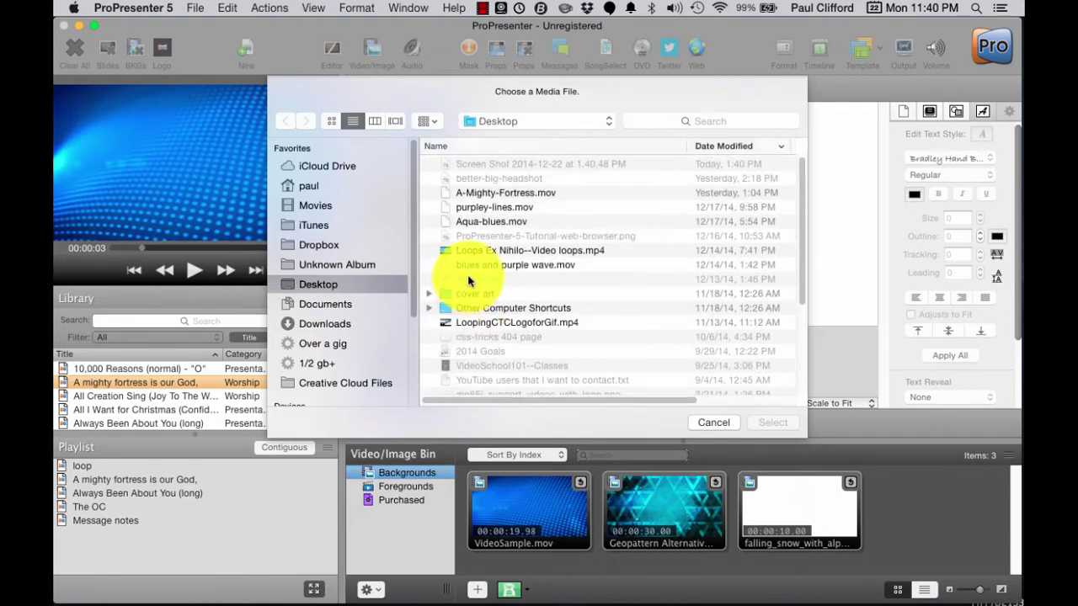
{"action": "left_click", "coordinate": [470, 193]}
{"action": "left_click", "coordinate": [775, 421]}
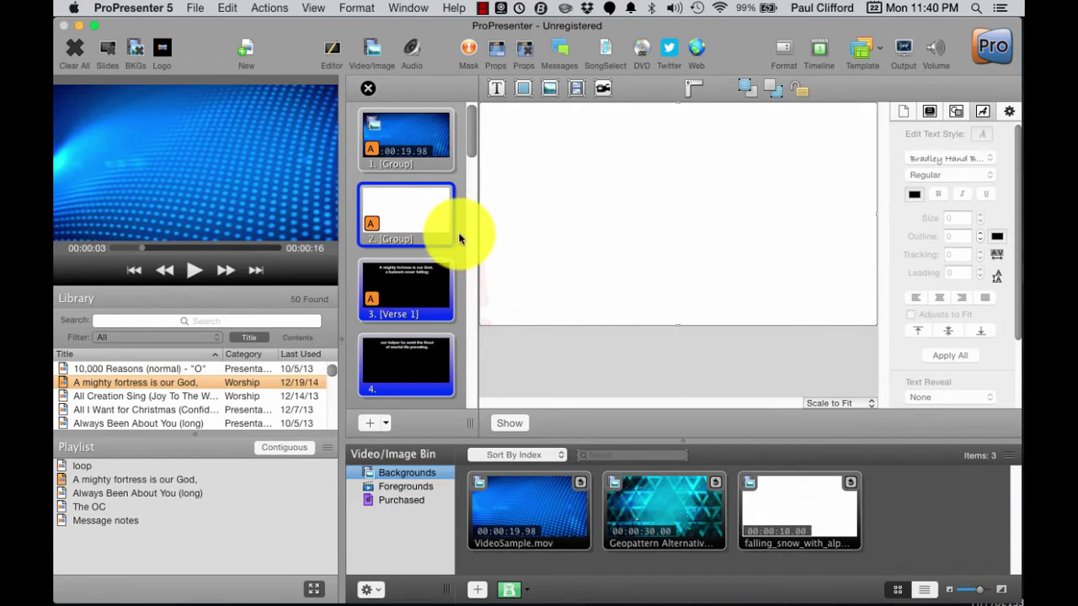
{"action": "left_click", "coordinate": [369, 88]}
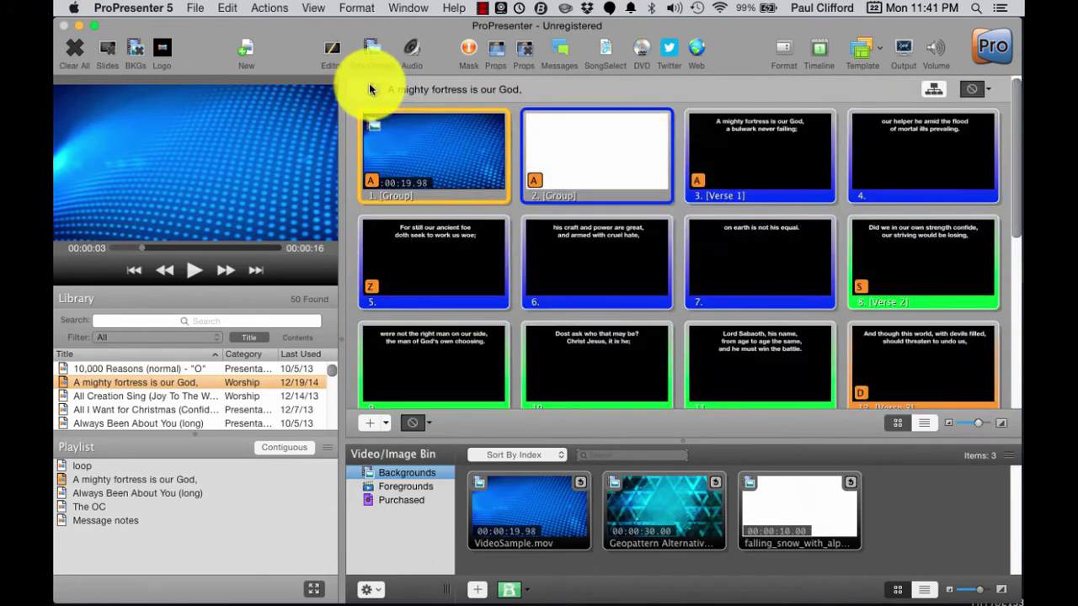
Step: Play the first slide's background with the first Verse 1 lyrics over it, and clear the slide layer
{"action": "left_click", "coordinate": [448, 162]}
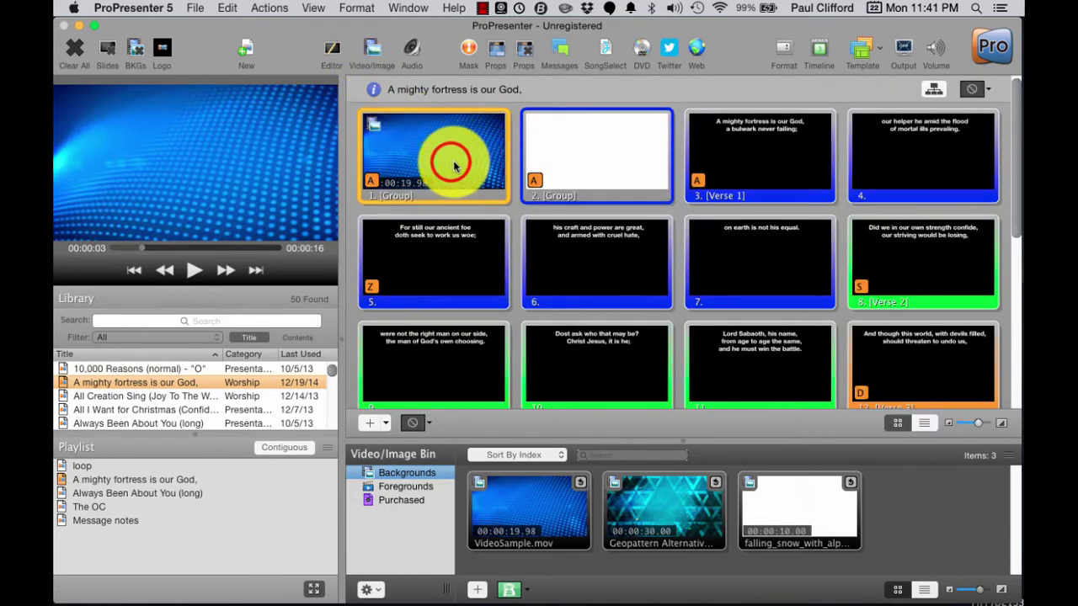
{"action": "left_click", "coordinate": [772, 147]}
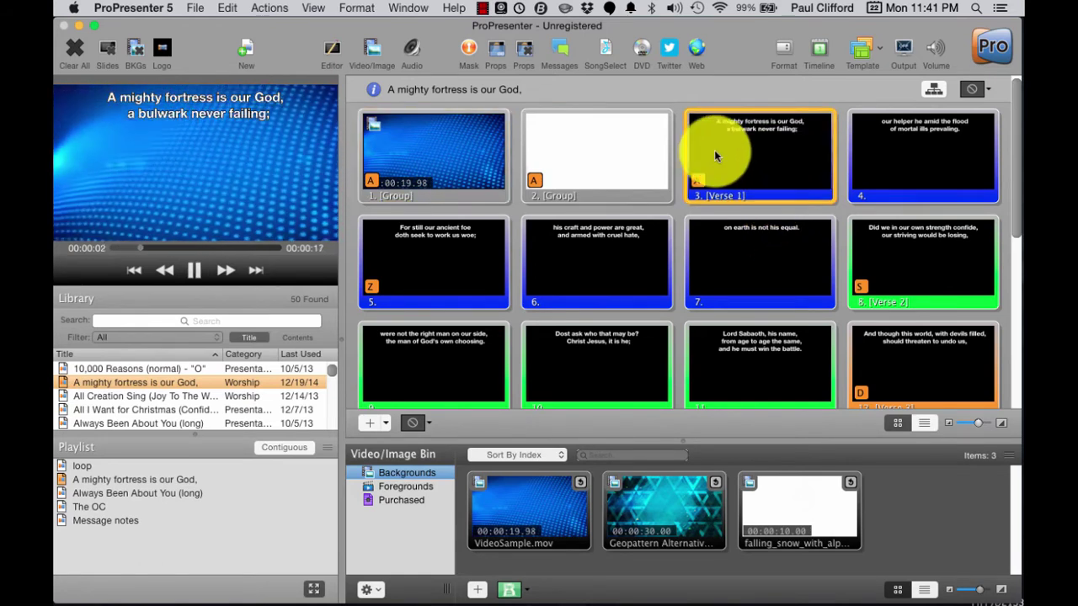
{"action": "left_click", "coordinate": [102, 48]}
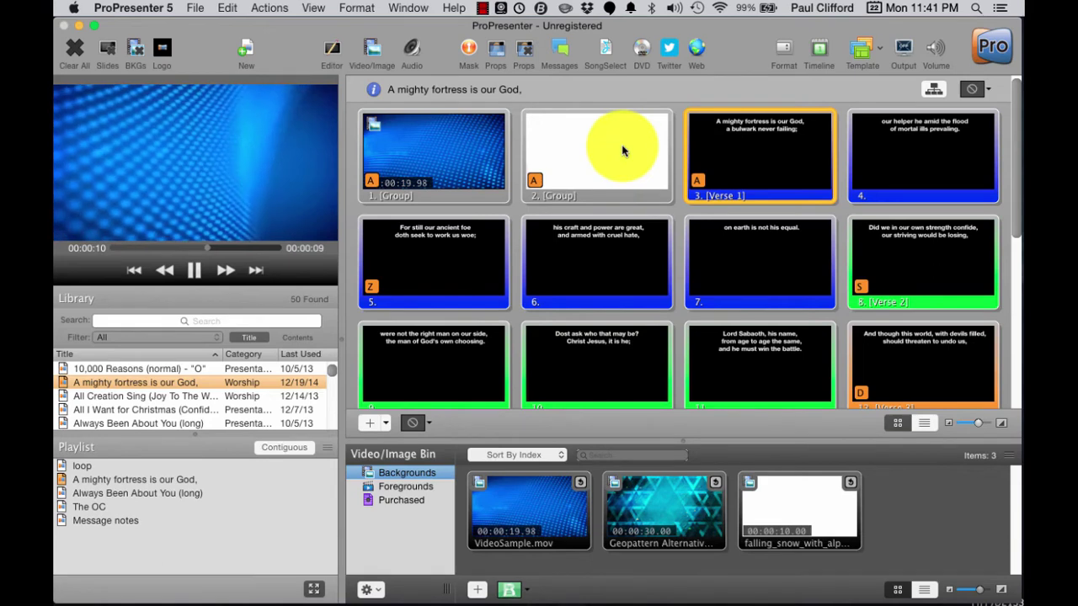
Step: Run the second slide's video over the first slide's background, switch to the Verse 1 lyrics and clear the slide layer
{"action": "left_click", "coordinate": [623, 150]}
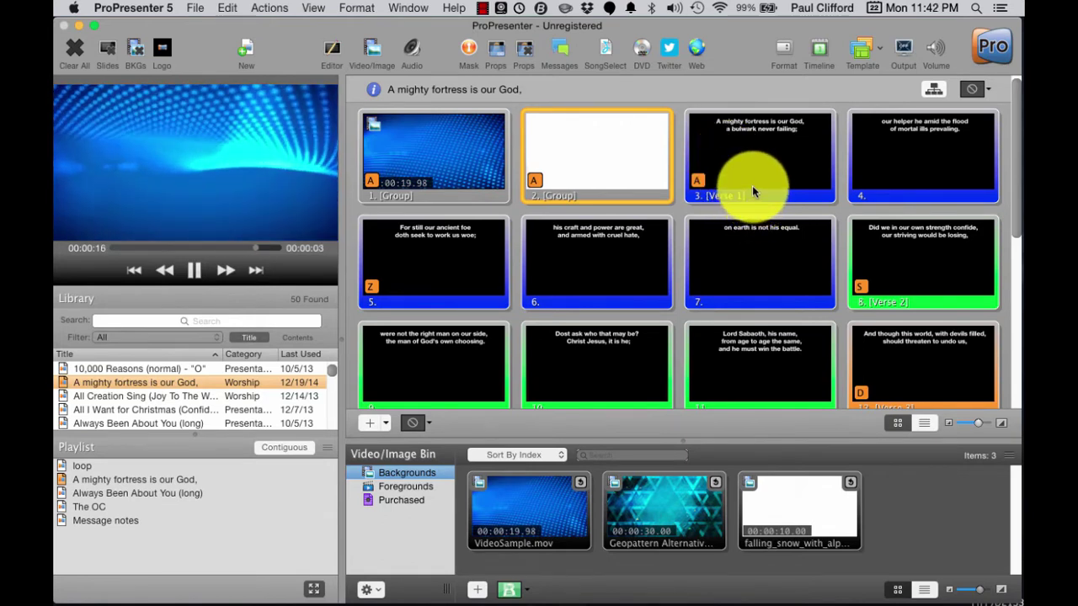
{"action": "left_click", "coordinate": [397, 172]}
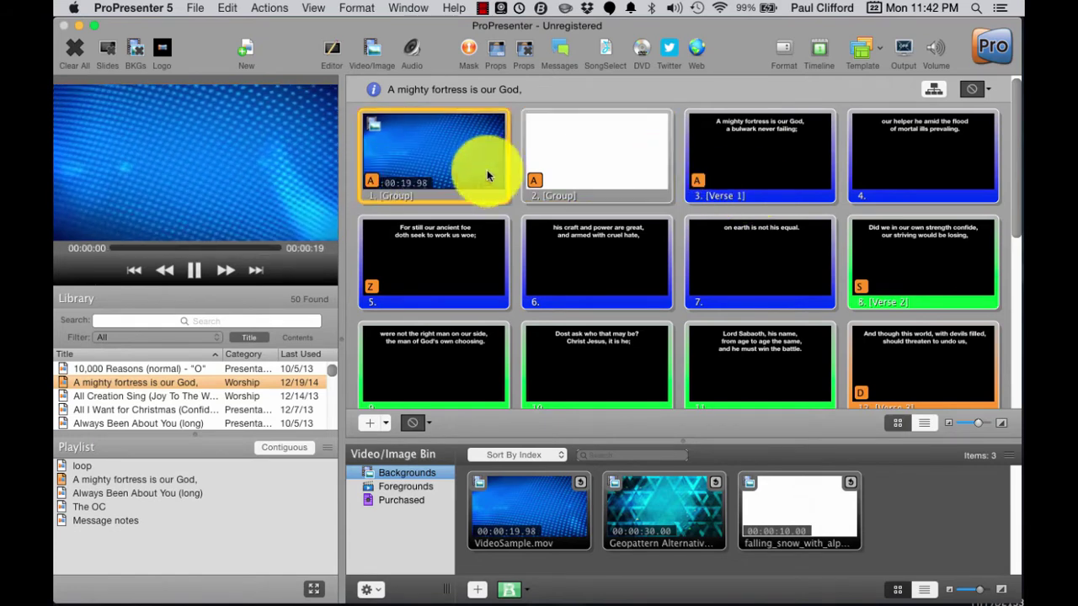
{"action": "left_click", "coordinate": [563, 171]}
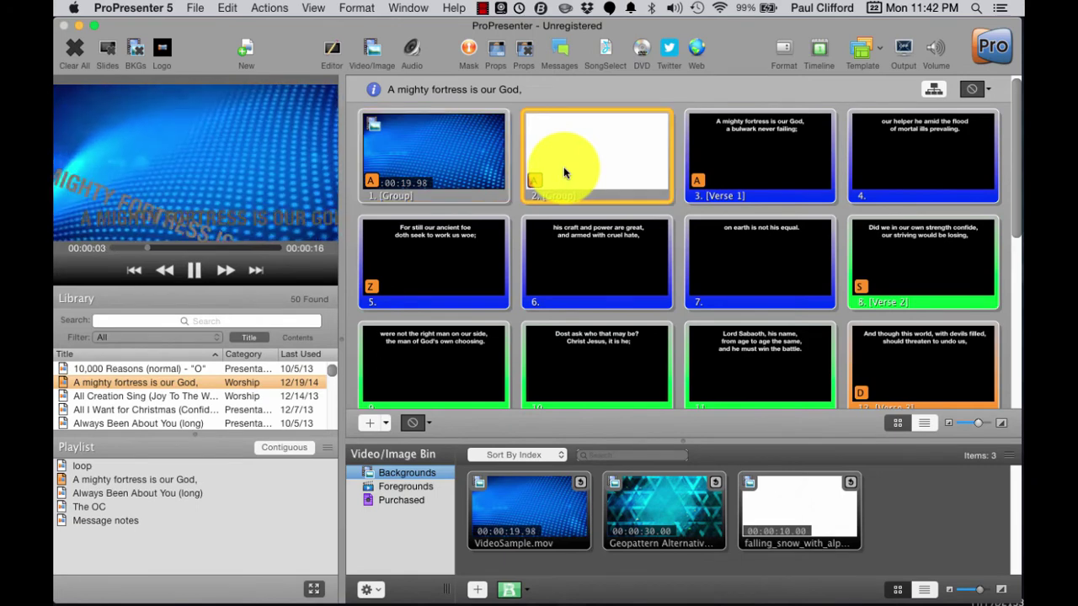
{"action": "left_click", "coordinate": [720, 164]}
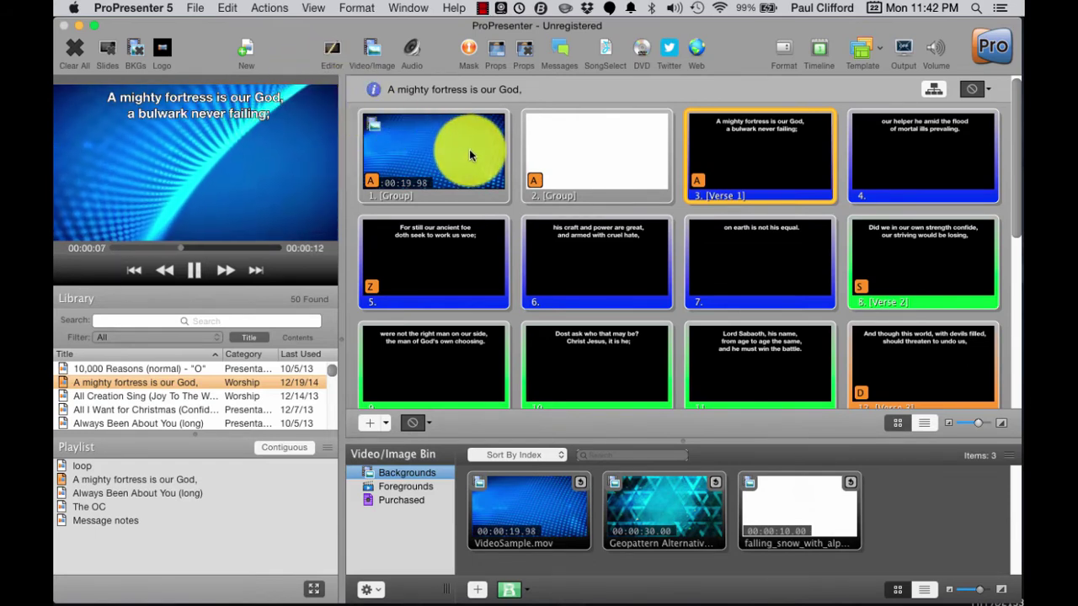
{"action": "left_click", "coordinate": [129, 51]}
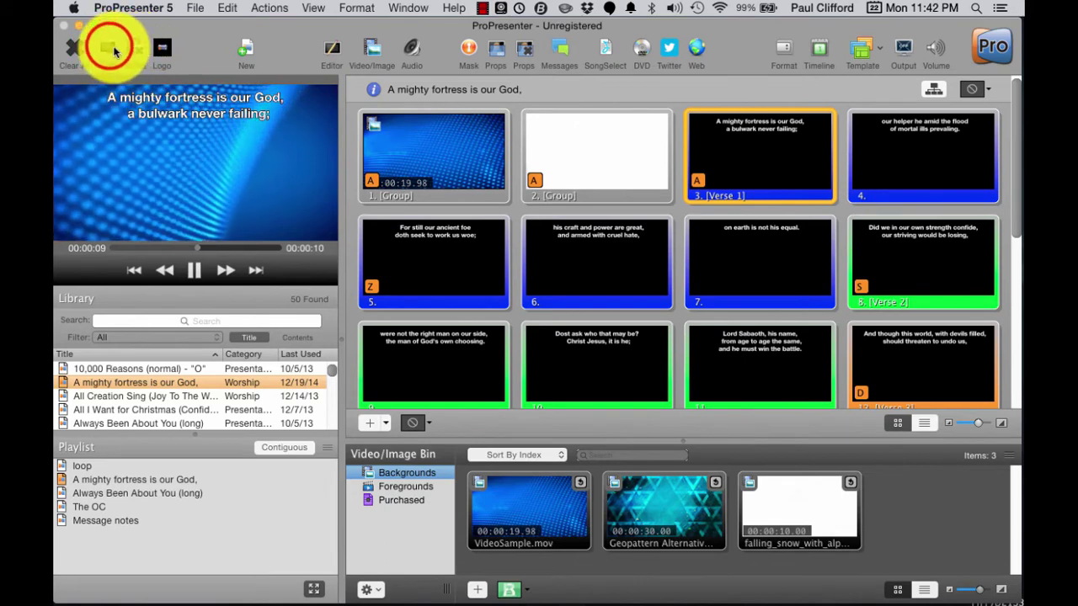
{"action": "left_click", "coordinate": [106, 46]}
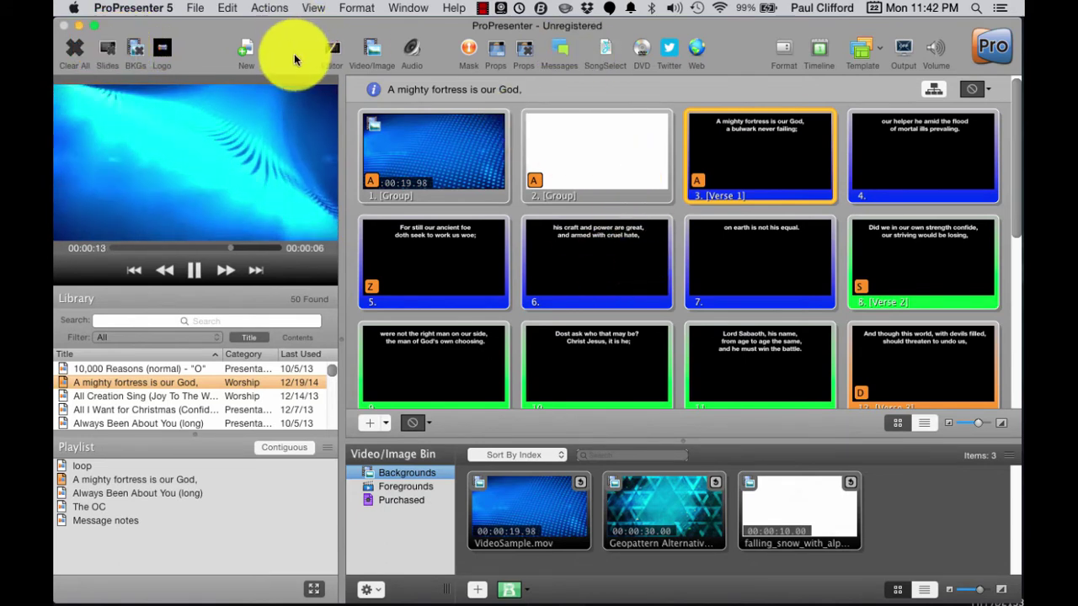
Step: Review the available clear and display commands with their shortcuts among the presentation actions
{"action": "left_click", "coordinate": [262, 15]}
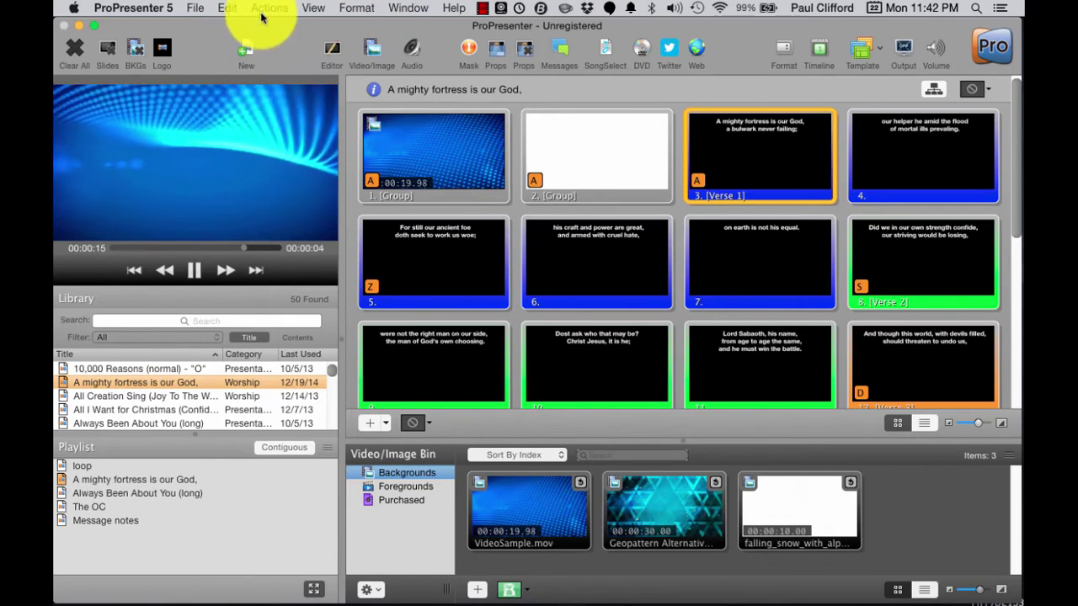
{"action": "left_click", "coordinate": [262, 12]}
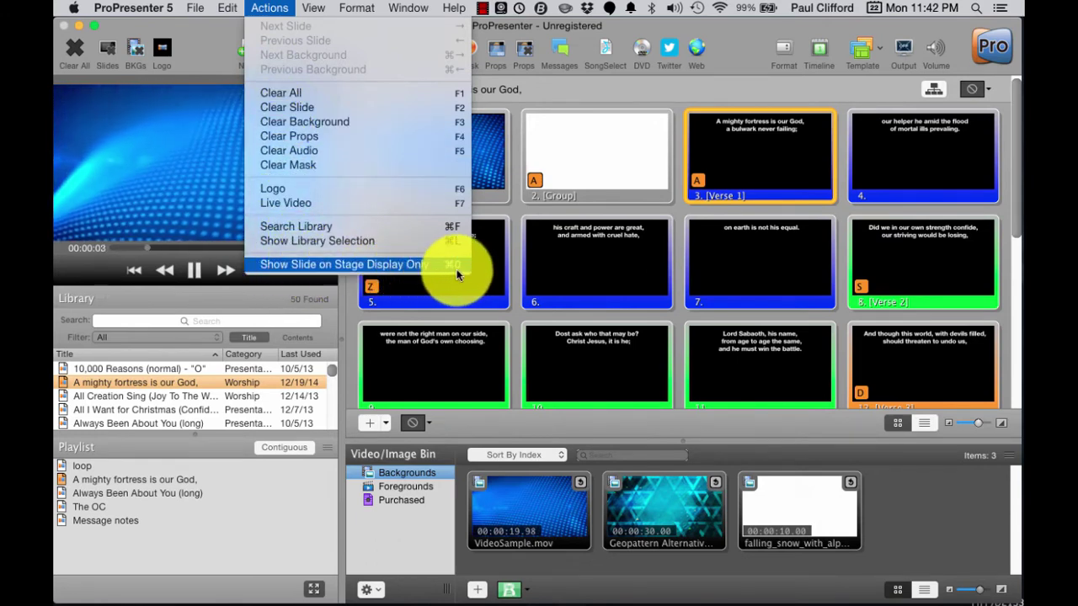
{"action": "left_click", "coordinate": [551, 84]}
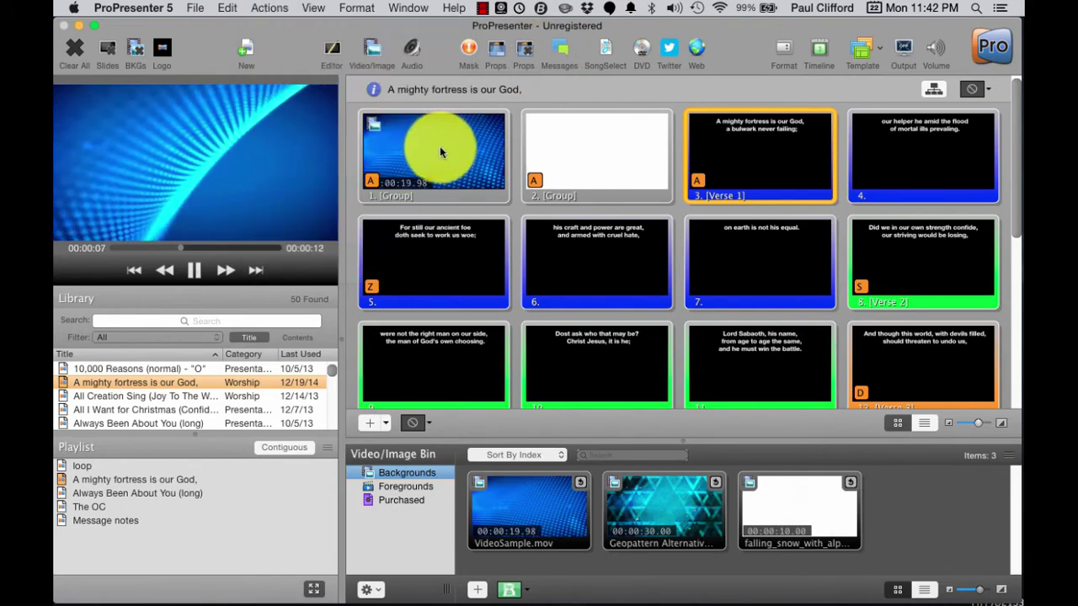
Step: Play the second slide's video, step through the lyric slides up to the start of Verse 2, and clear the slide layer
{"action": "left_click", "coordinate": [559, 166]}
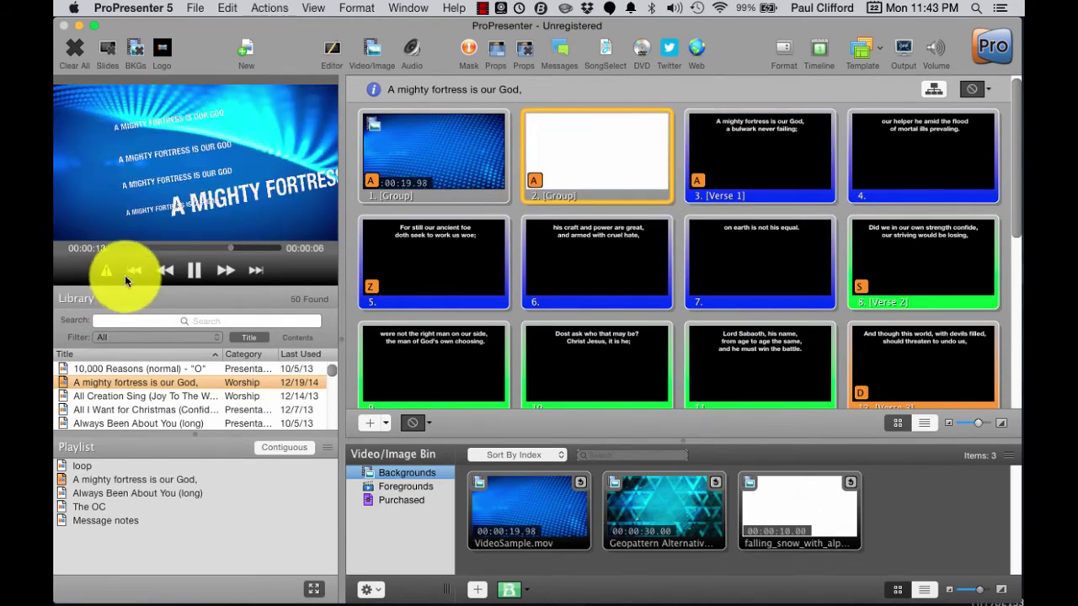
{"action": "left_click", "coordinate": [731, 158]}
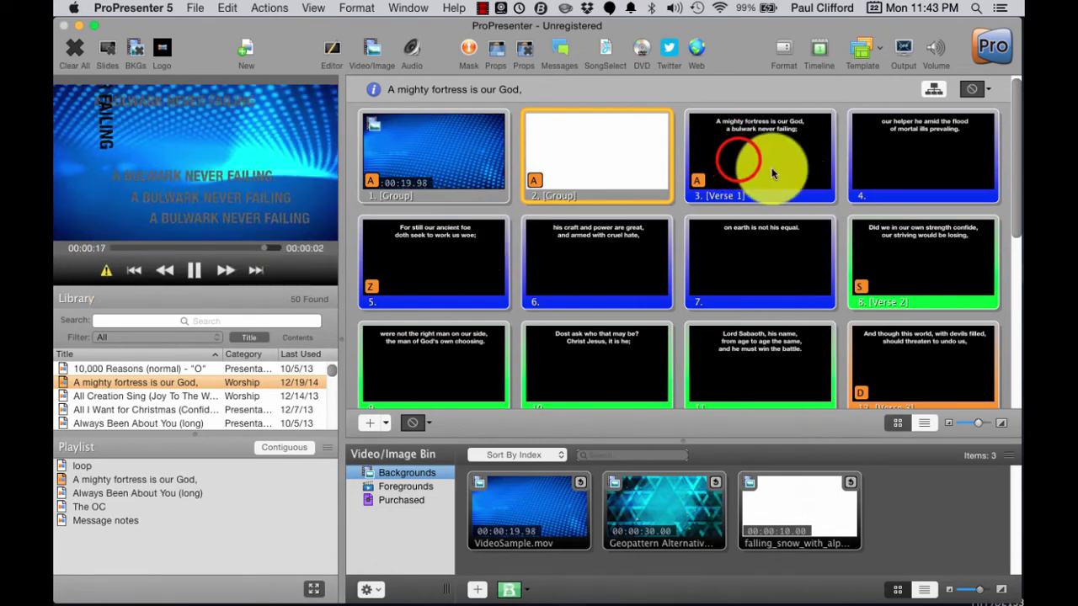
{"action": "left_click", "coordinate": [893, 143]}
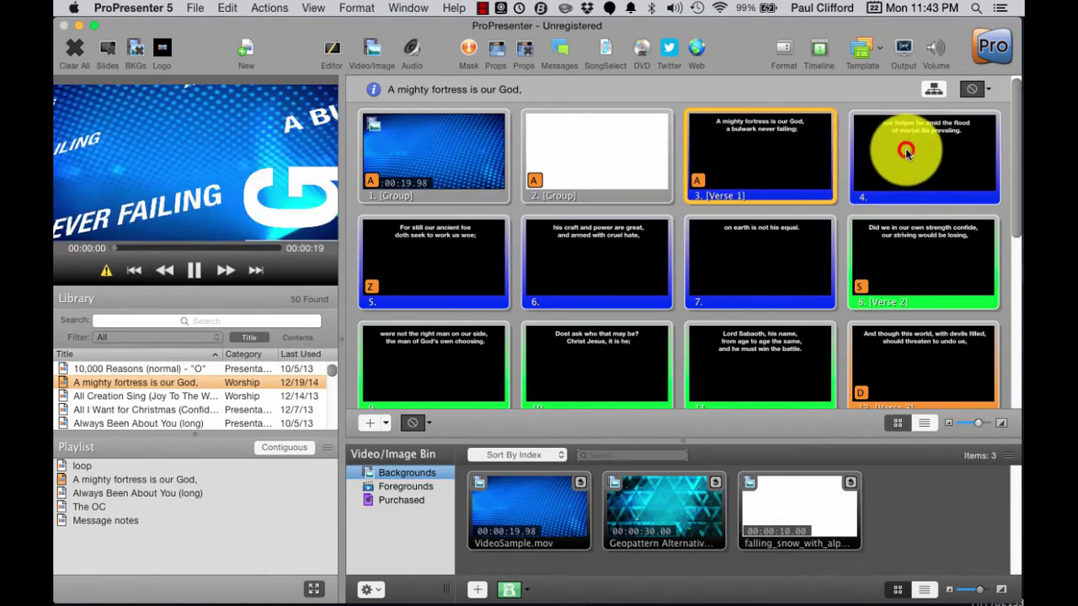
{"action": "left_click", "coordinate": [464, 268]}
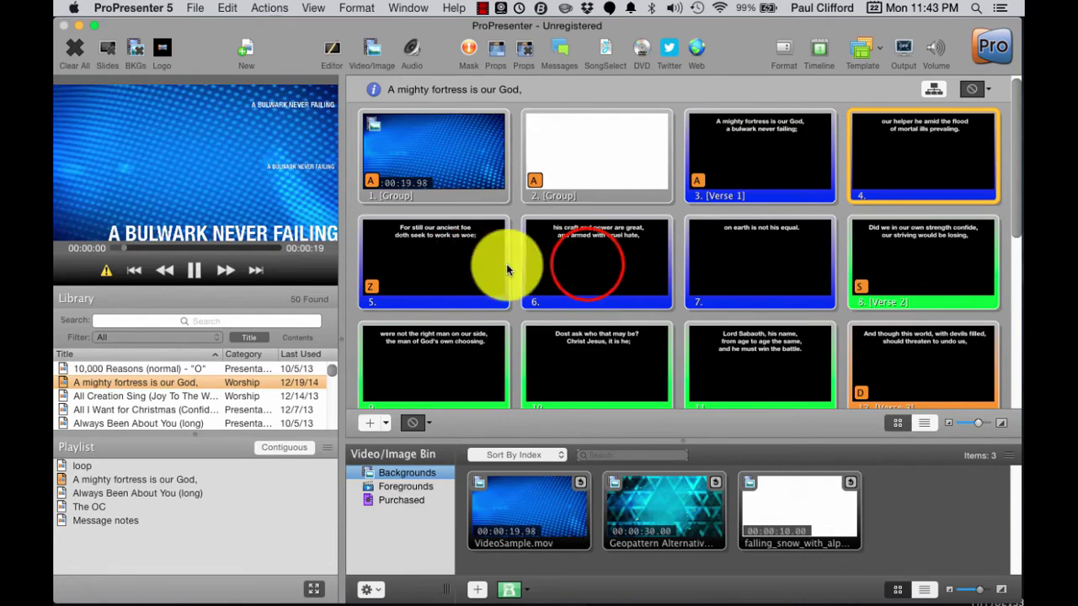
{"action": "left_click", "coordinate": [587, 268]}
{"action": "left_click", "coordinate": [732, 261]}
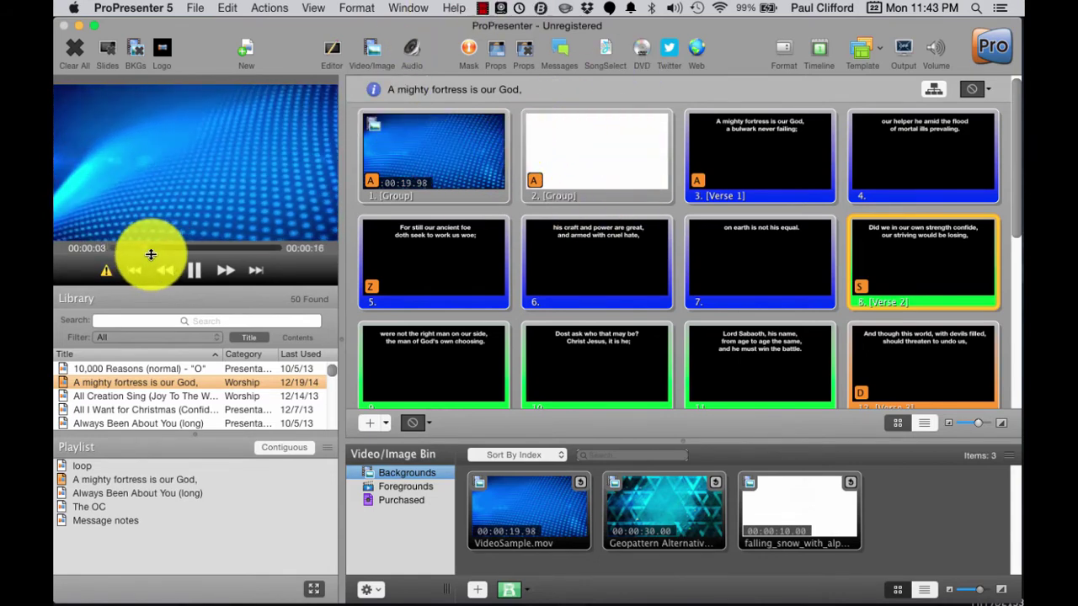
{"action": "key", "text": "F3"}
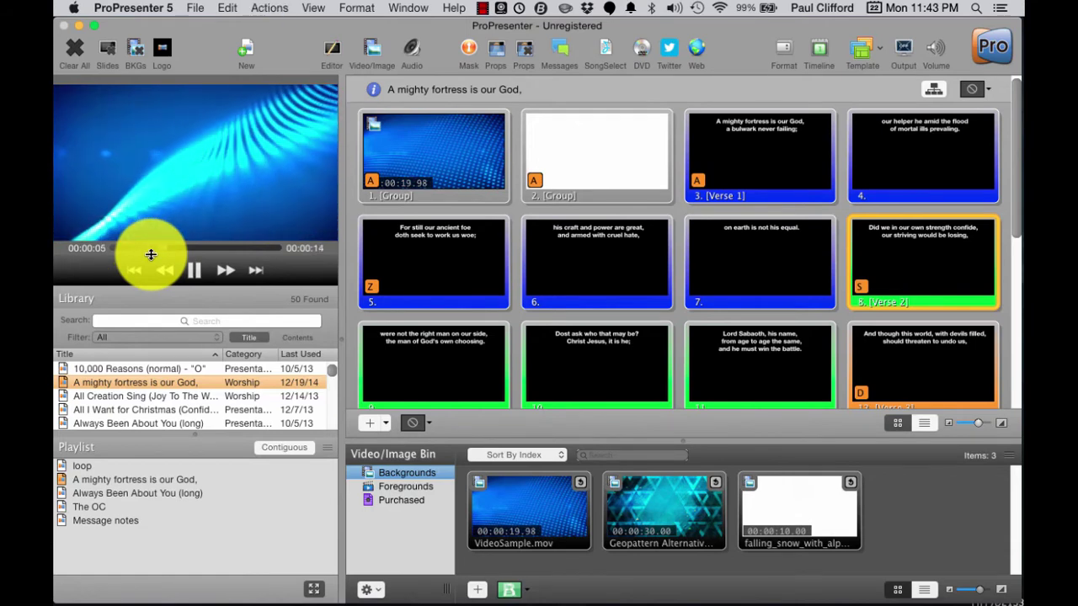
Step: Play the second slide's video, try out the first prop over it, and close the Props window
{"action": "left_click", "coordinate": [591, 139]}
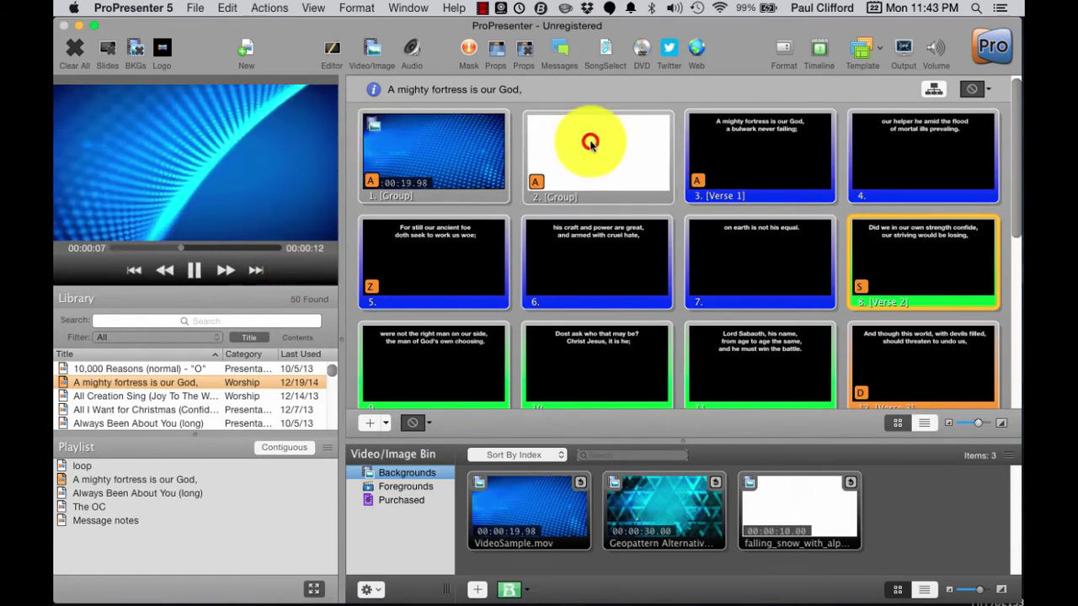
{"action": "left_click", "coordinate": [496, 48]}
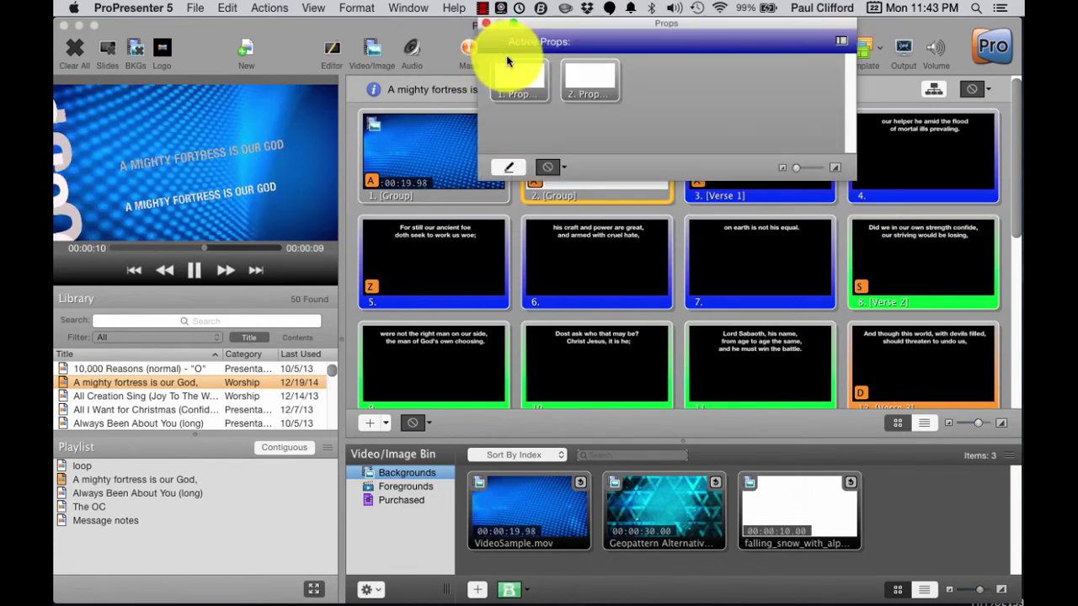
{"action": "left_click", "coordinate": [525, 76]}
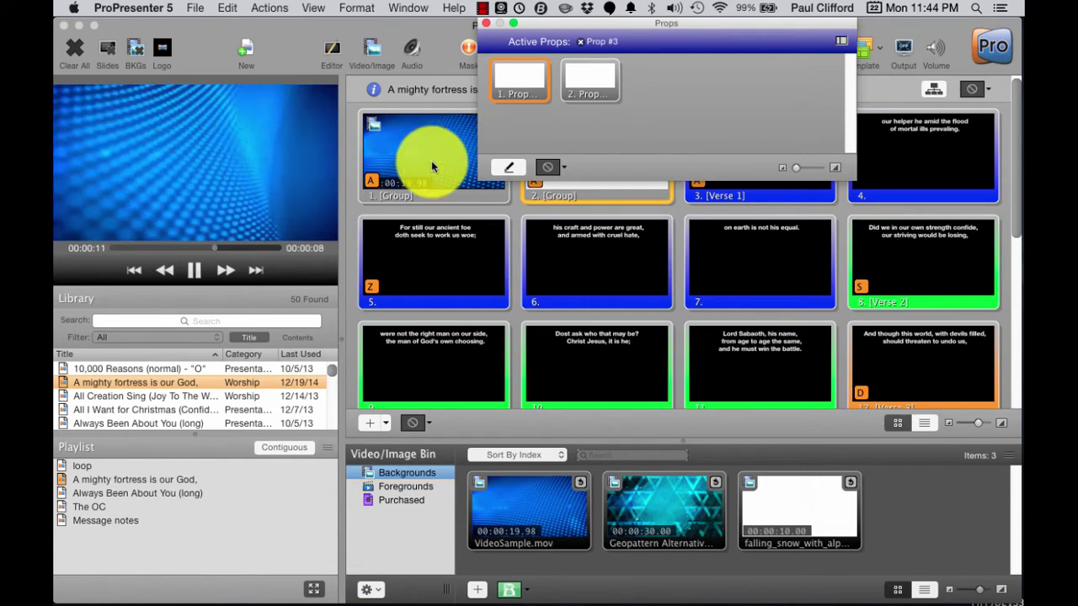
{"action": "left_click", "coordinate": [589, 74]}
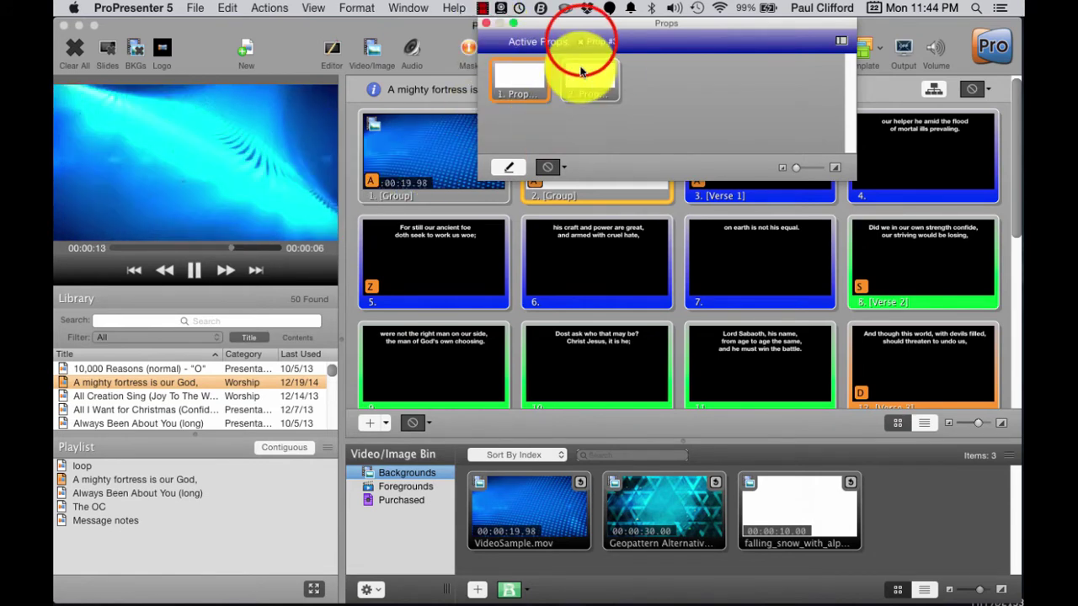
{"action": "left_click", "coordinate": [485, 28]}
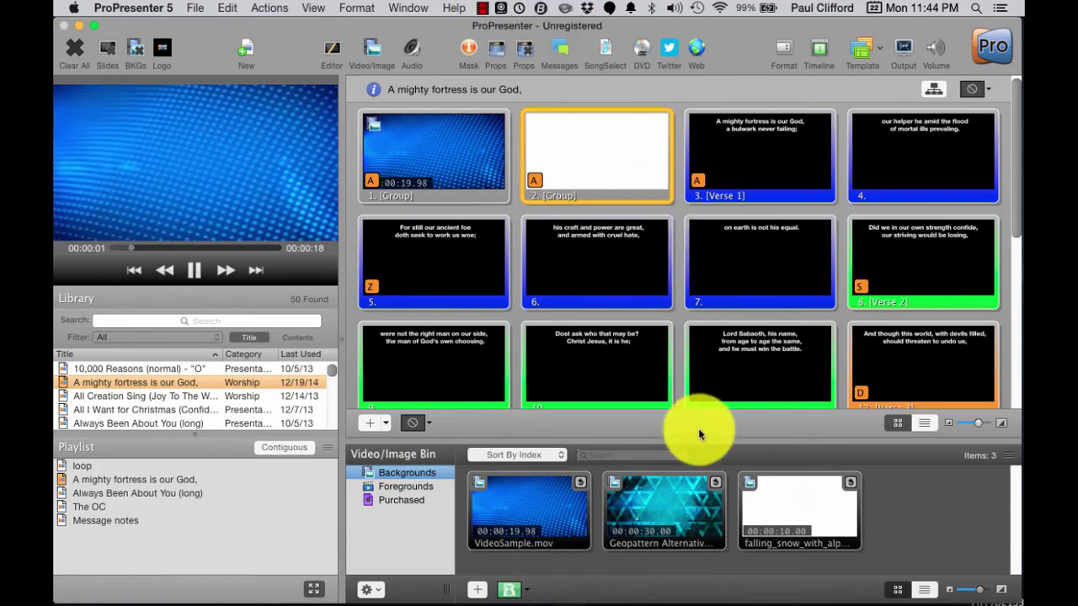
Step: Replace the first slide's background with the Geopattern video from the Backgrounds bin and play it with the second slide's video
{"action": "left_click", "coordinate": [659, 523]}
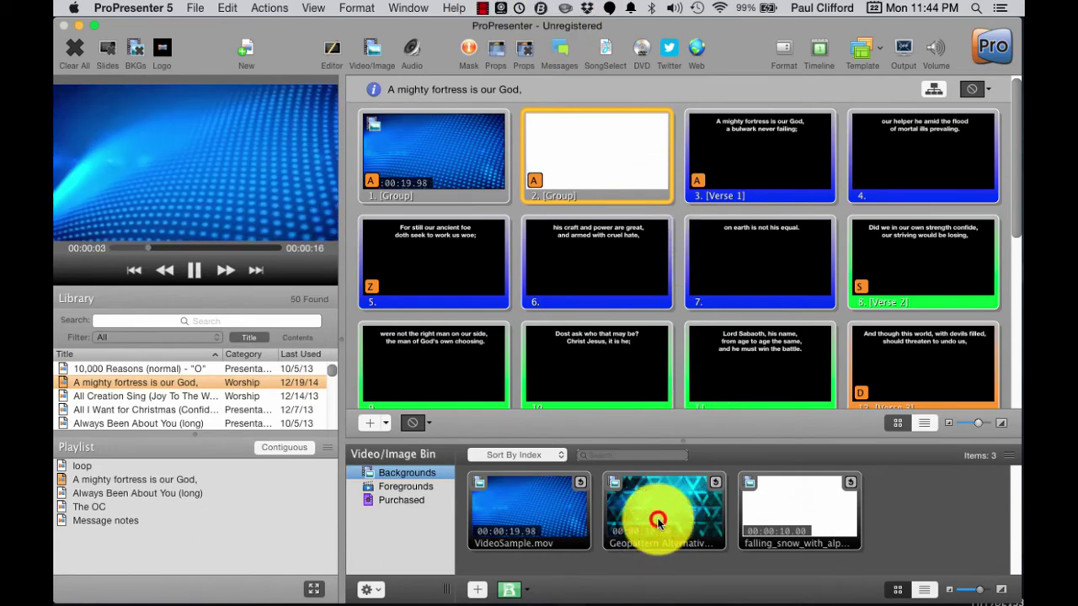
{"action": "left_click_drag", "start_coordinate": [434, 151], "coordinate": [414, 145]}
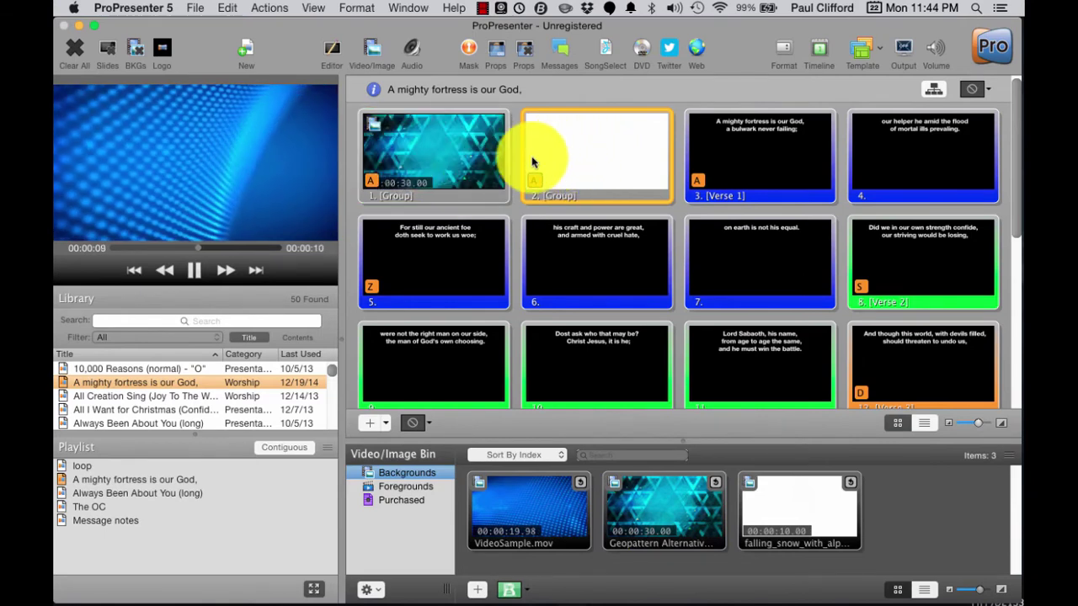
{"action": "left_click", "coordinate": [417, 158]}
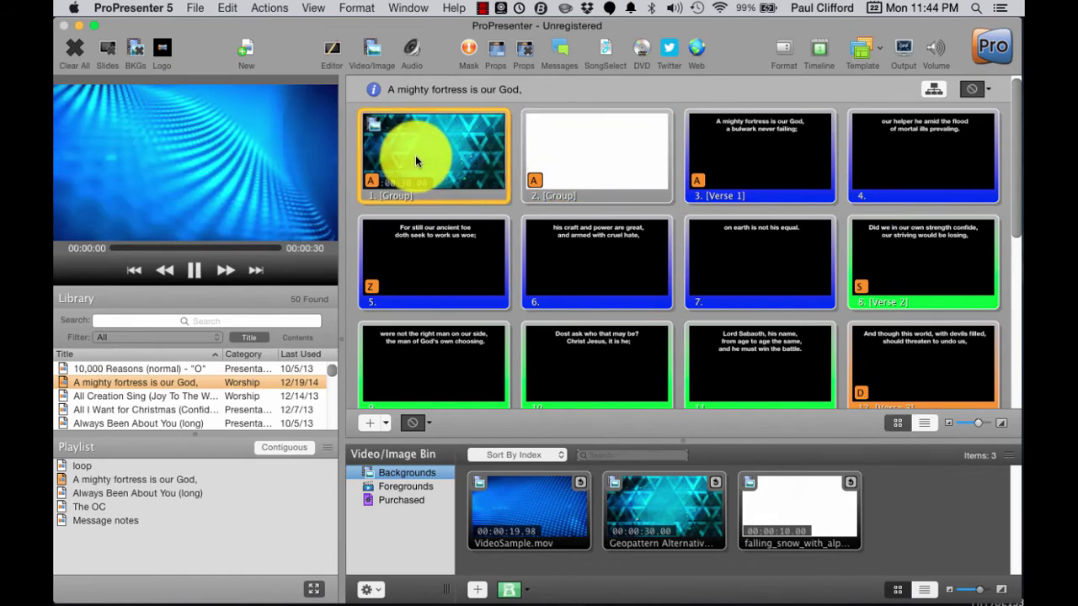
{"action": "left_click", "coordinate": [624, 160]}
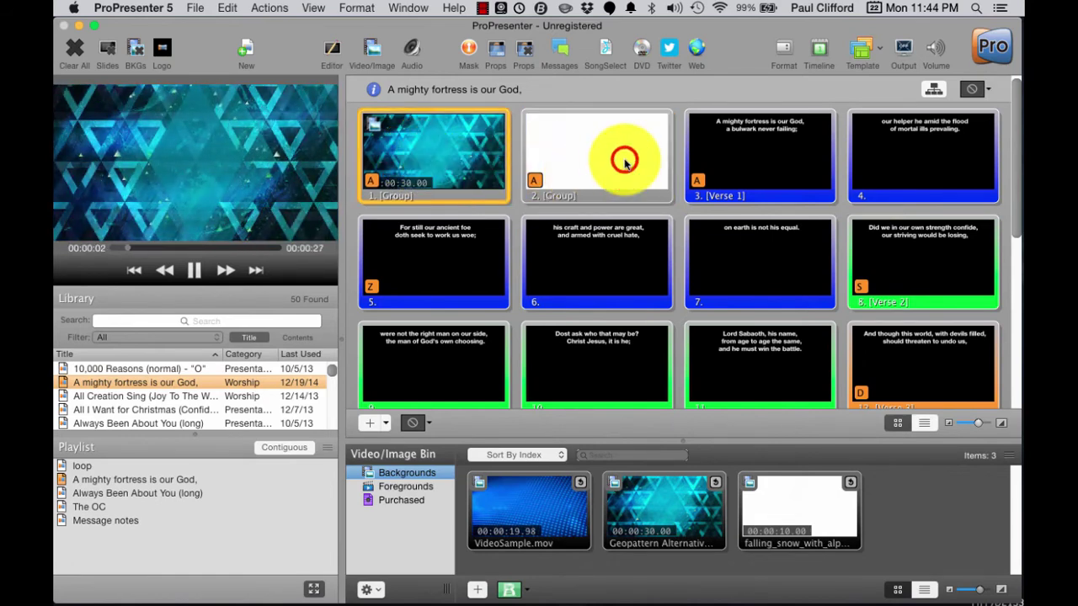